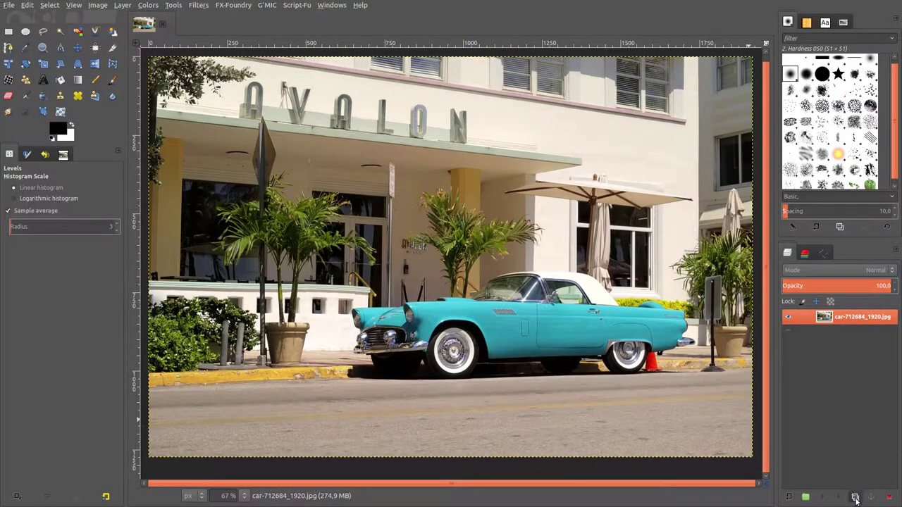
Duplicate the car photo layer in the Layers panel.
{"action": "left_click", "coordinate": [855, 497]}
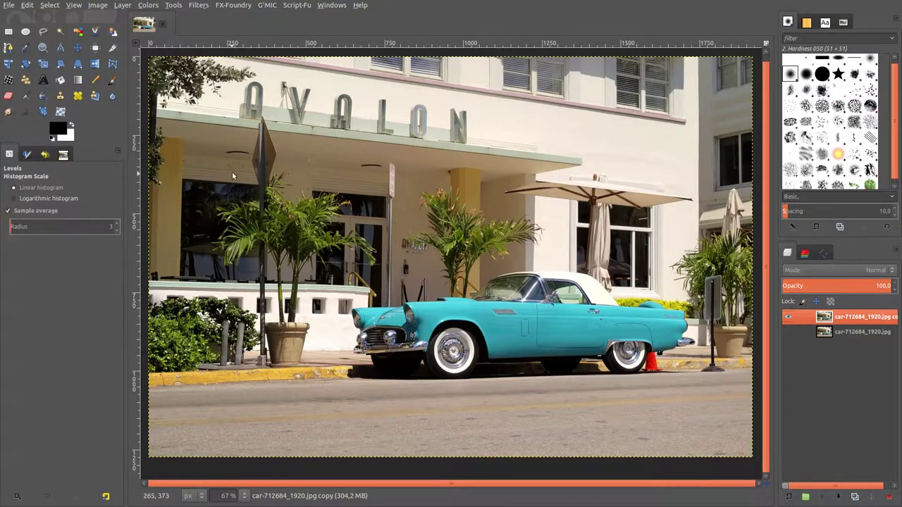
{"action": "left_click", "coordinate": [264, 7]}
Apply G'MIC's Colors > Color balance filter to the copy, with the preview size set to Gross.
{"action": "left_click", "coordinate": [266, 15]}
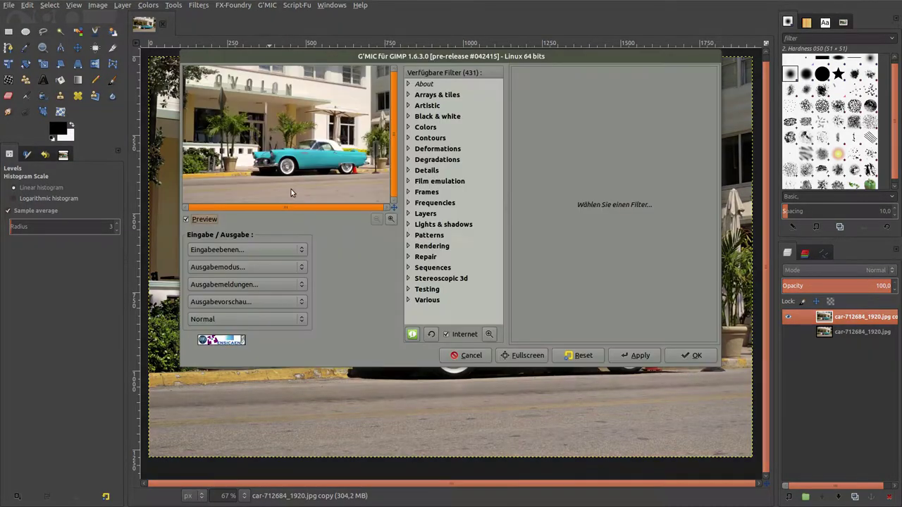
{"action": "left_click", "coordinate": [259, 320]}
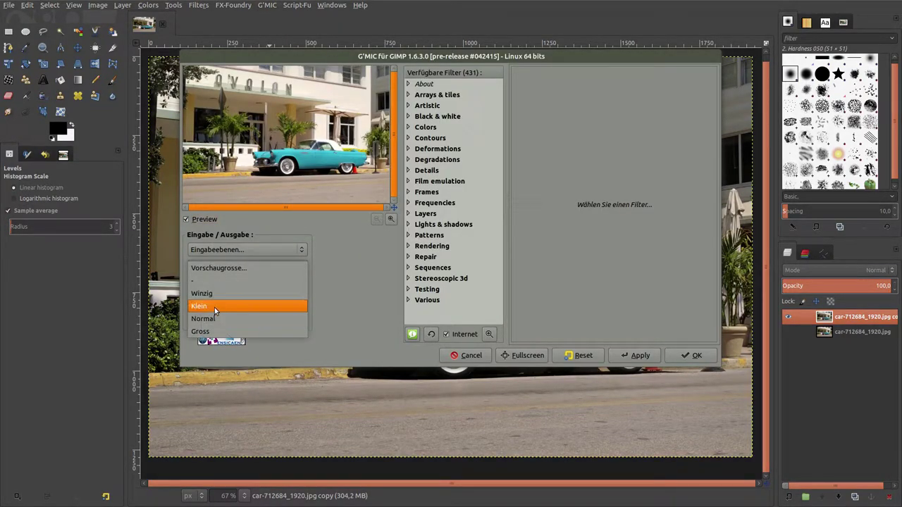
{"action": "left_click", "coordinate": [211, 331]}
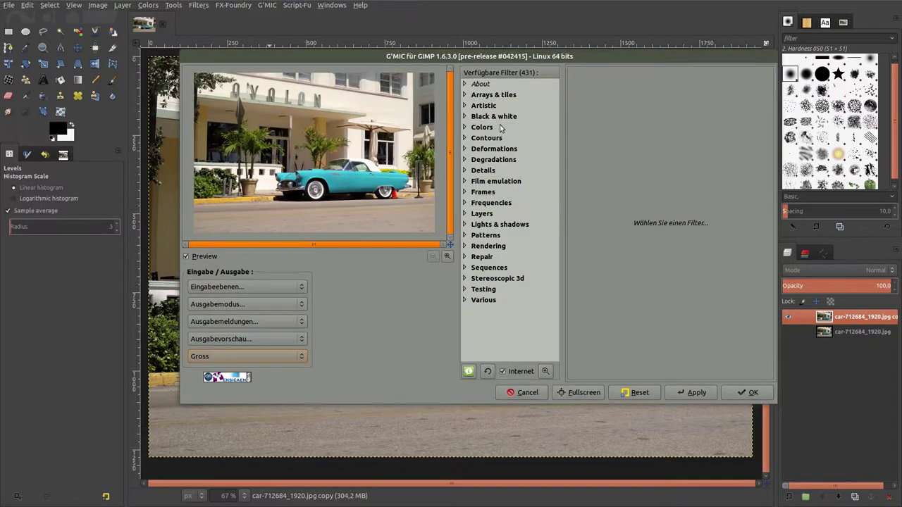
{"action": "left_click_drag", "start_coordinate": [481, 58], "coordinate": [452, 92]}
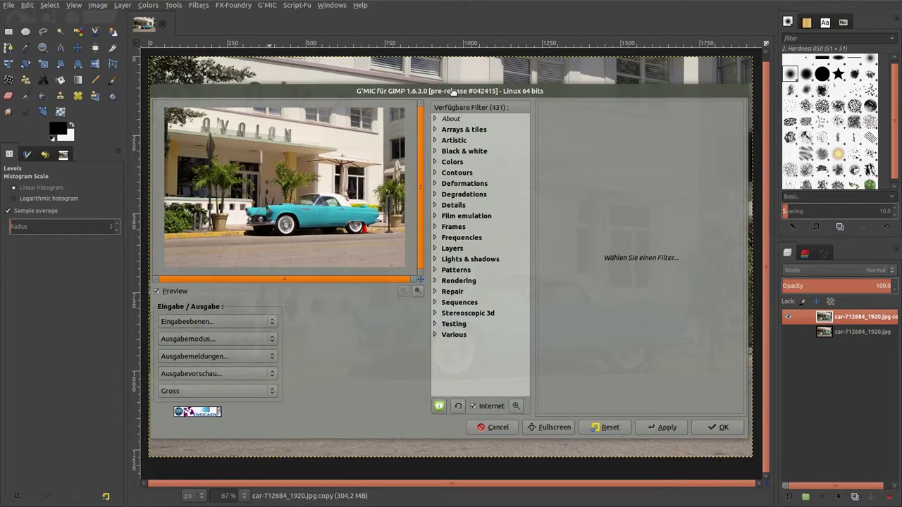
{"action": "left_click", "coordinate": [435, 162]}
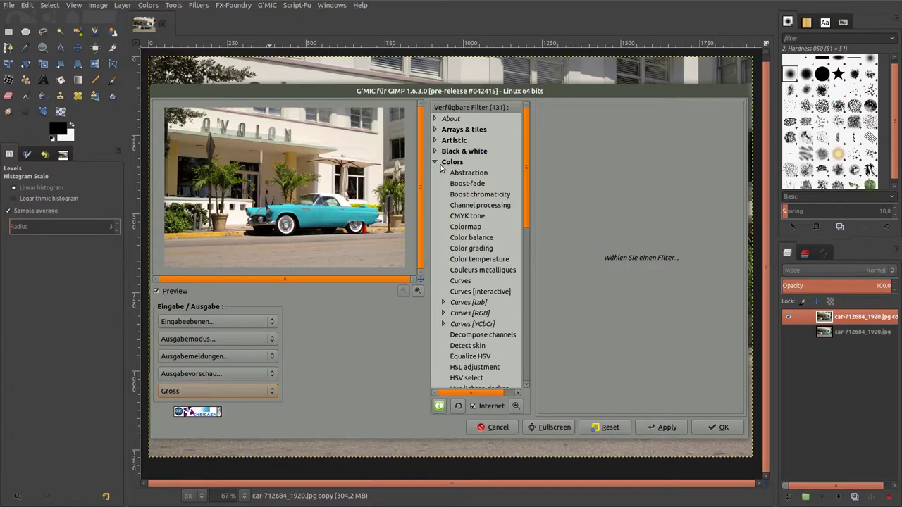
{"action": "left_click", "coordinate": [470, 238]}
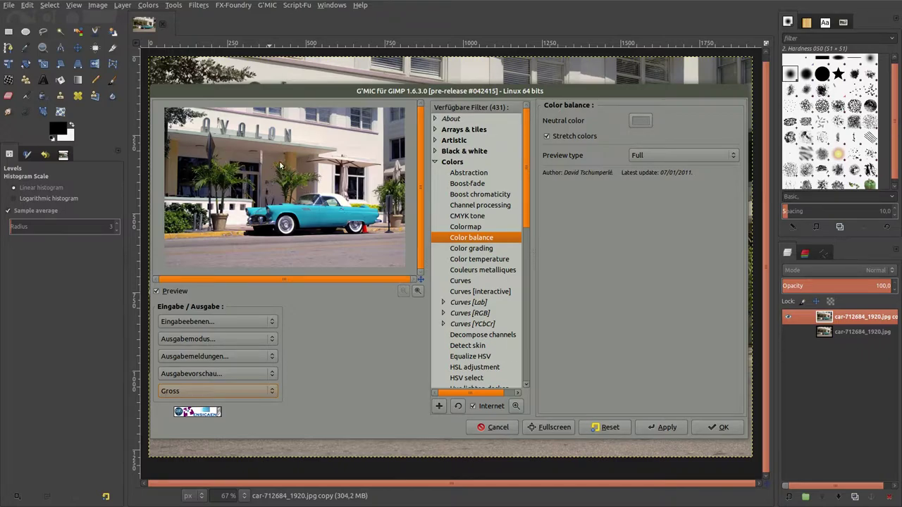
{"action": "left_click", "coordinate": [701, 426]}
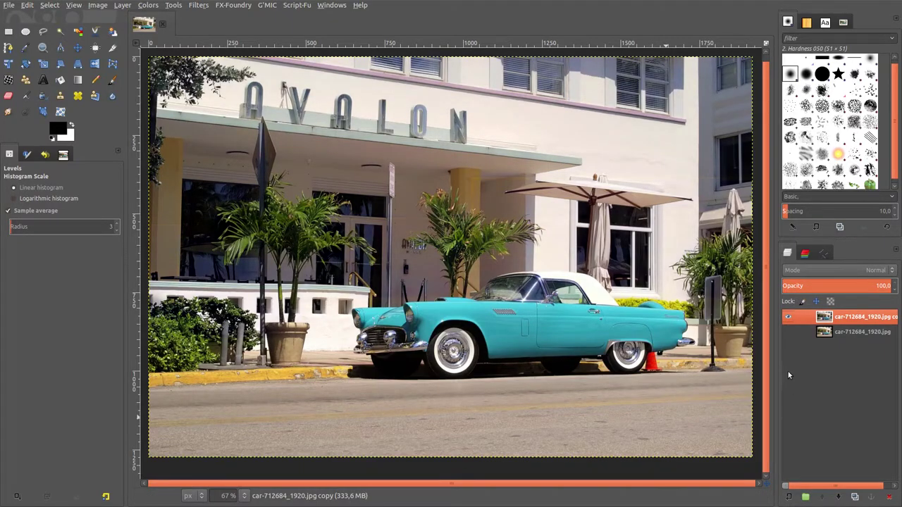
Hide and reshow the colour-balanced copy to compare it with the original, then reopen G'MIC.
{"action": "left_click", "coordinate": [787, 331]}
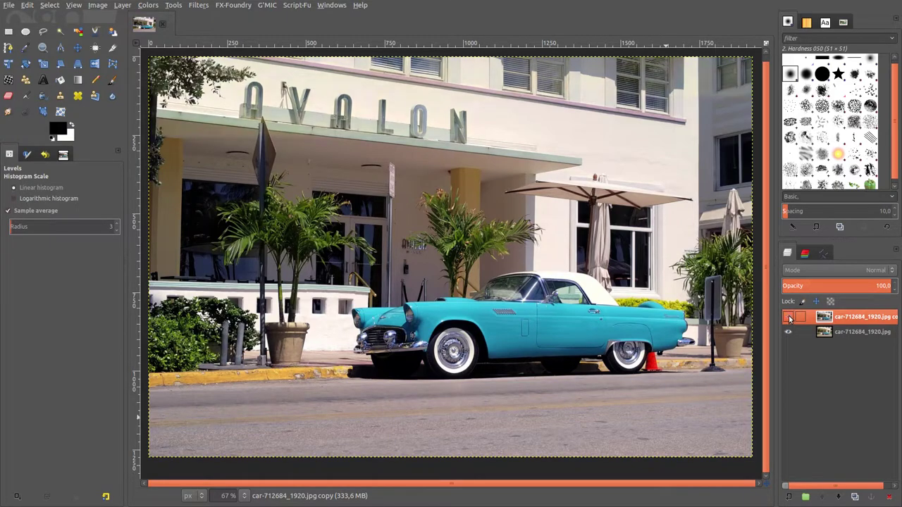
{"action": "left_click", "coordinate": [788, 317]}
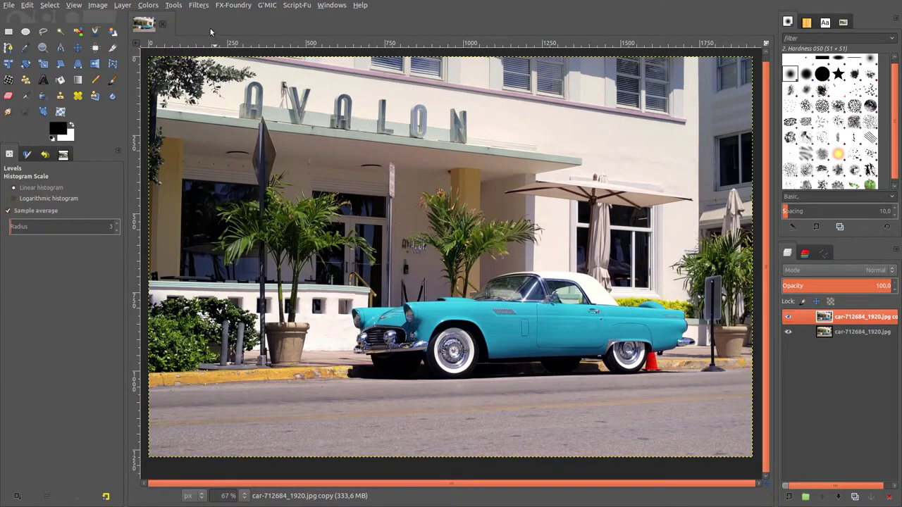
{"action": "left_click", "coordinate": [266, 5]}
{"action": "left_click", "coordinate": [273, 21]}
Apply Film emulation > Instant [consumer] with the Polaroid PX-680 Cold ++a preset.
{"action": "left_click", "coordinate": [434, 115]}
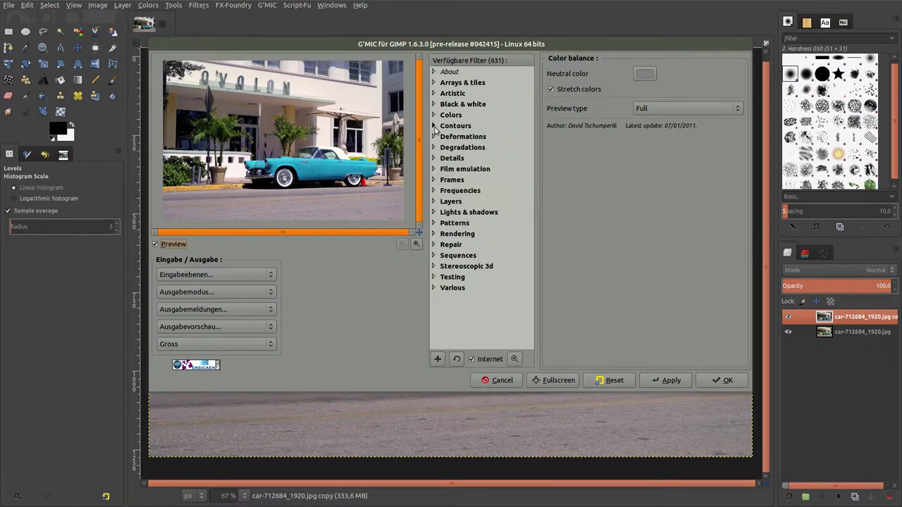
{"action": "left_click", "coordinate": [434, 169]}
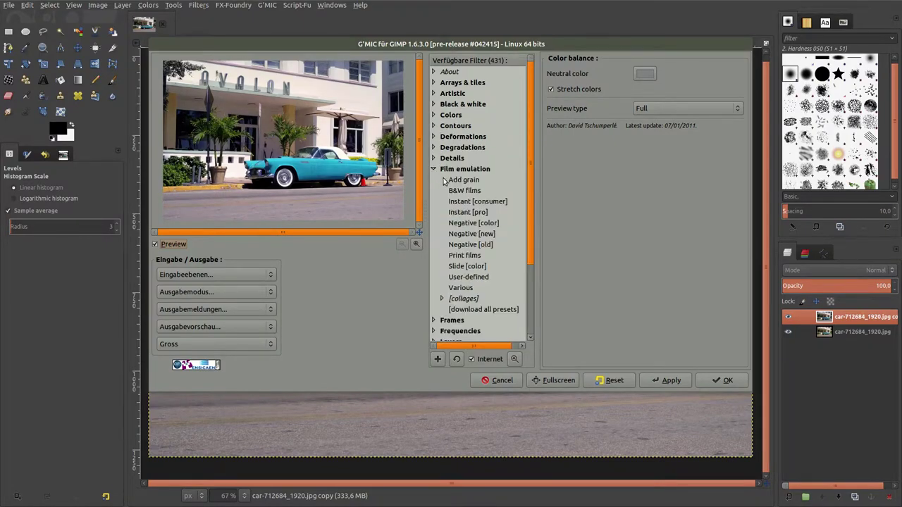
{"action": "left_click", "coordinate": [474, 202]}
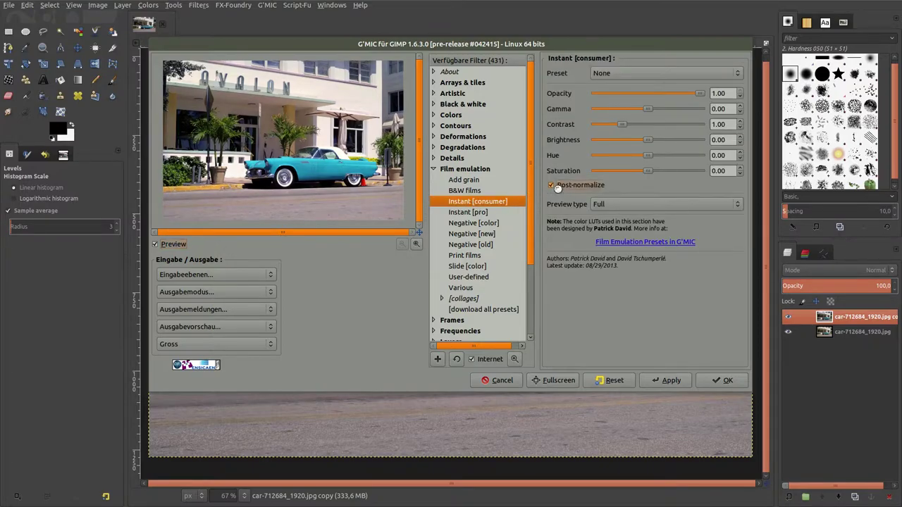
{"action": "left_click", "coordinate": [648, 74]}
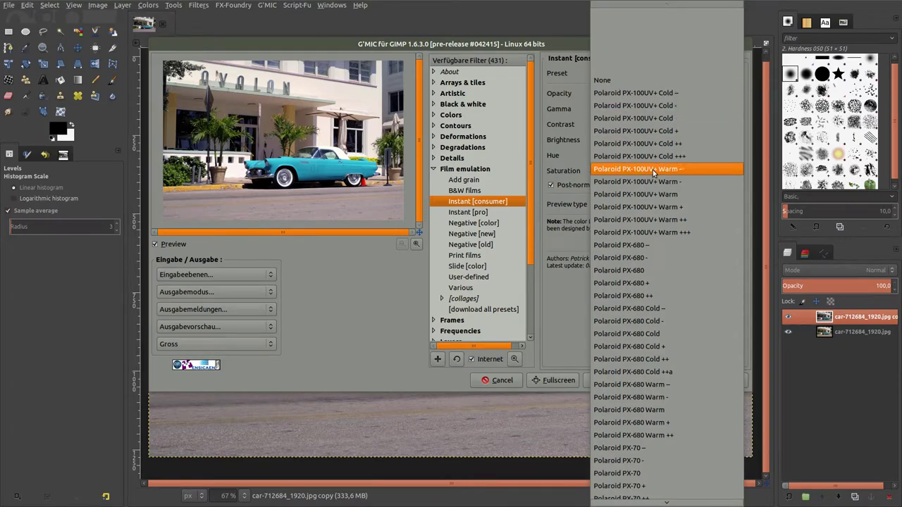
{"action": "left_click", "coordinate": [666, 371]}
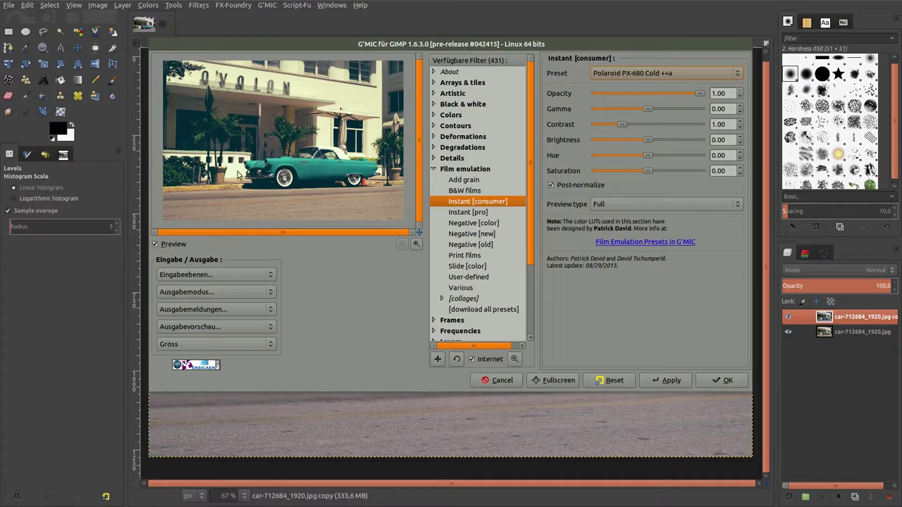
{"action": "left_click", "coordinate": [729, 379]}
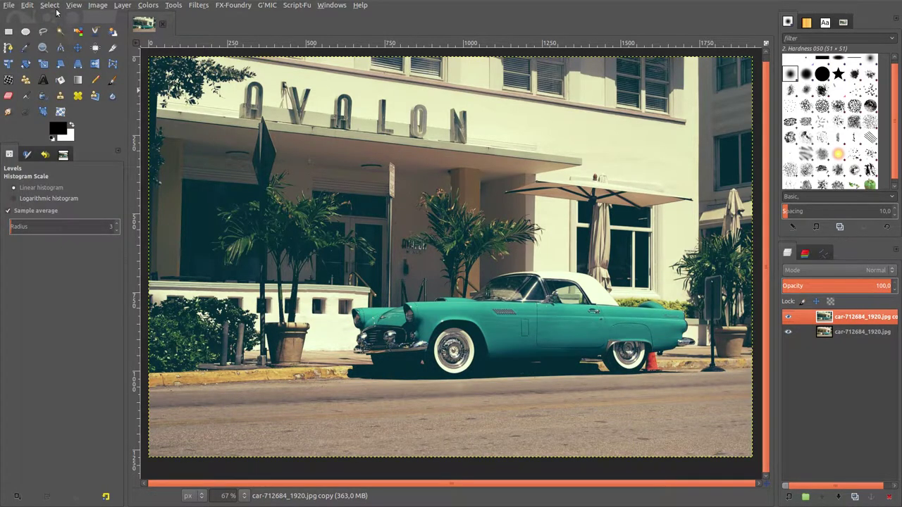
Undo the instant film effect and reopen the last-used G'MIC dialog.
{"action": "left_click", "coordinate": [28, 5]}
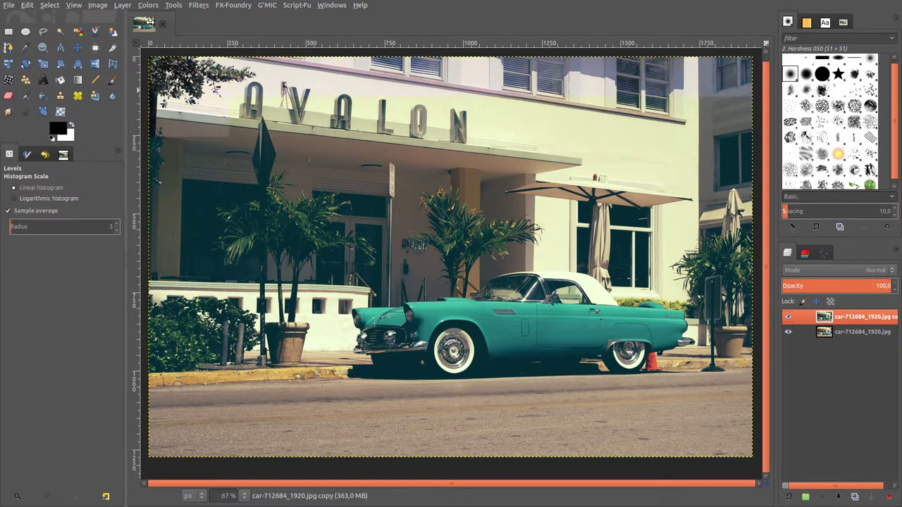
{"action": "left_click", "coordinate": [204, 6]}
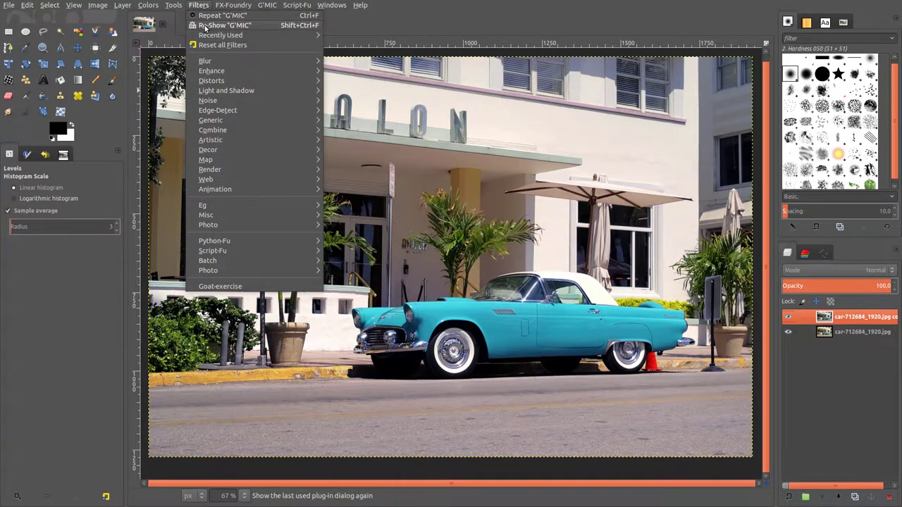
{"action": "left_click", "coordinate": [207, 26]}
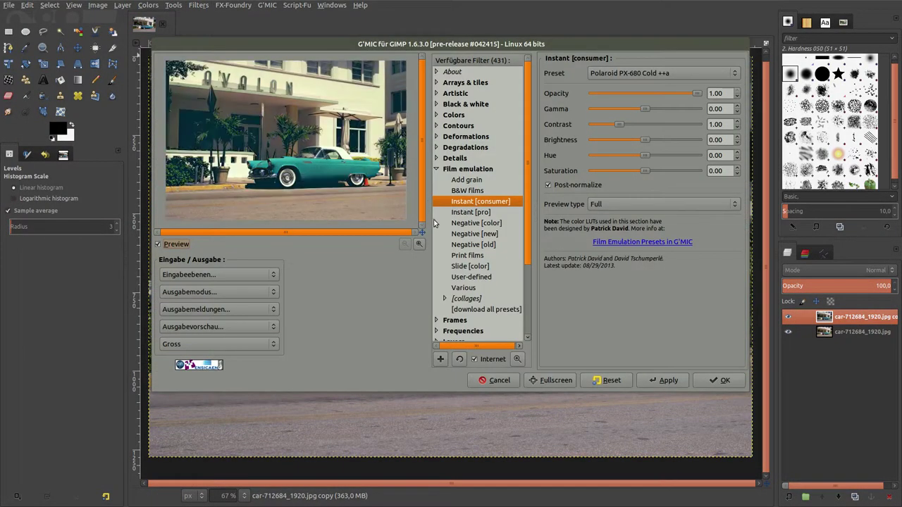
Use Instant [pro] with Post-normalize, try several presets, and apply Polaroid 690 Warm ++.
{"action": "left_click", "coordinate": [471, 213]}
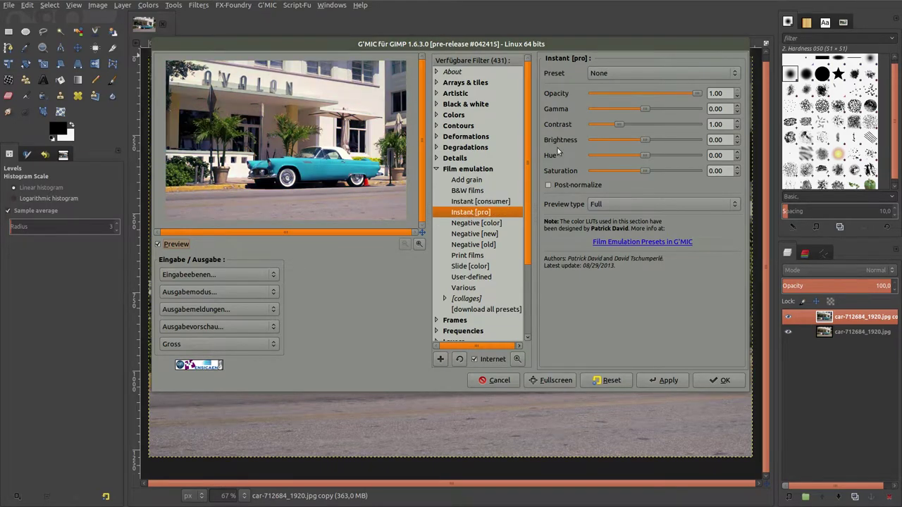
{"action": "left_click", "coordinate": [586, 186]}
{"action": "left_click", "coordinate": [644, 72]}
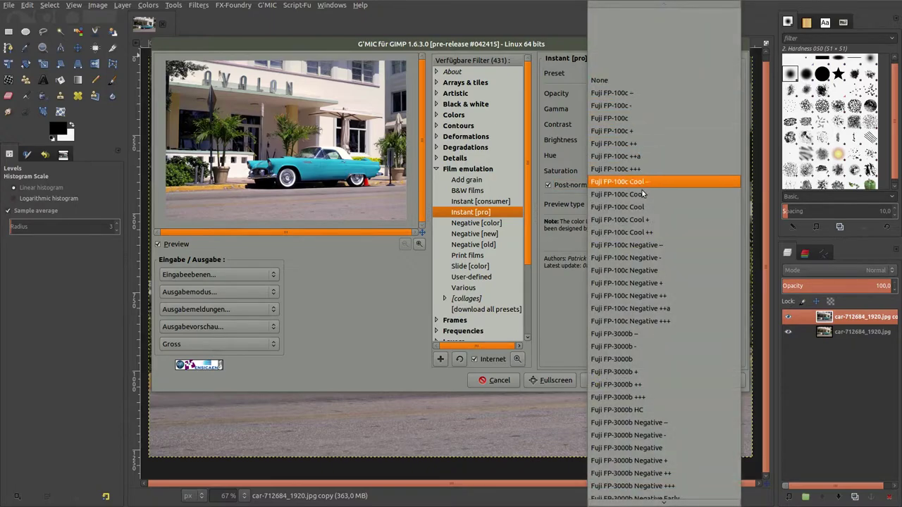
{"action": "left_click", "coordinate": [649, 422]}
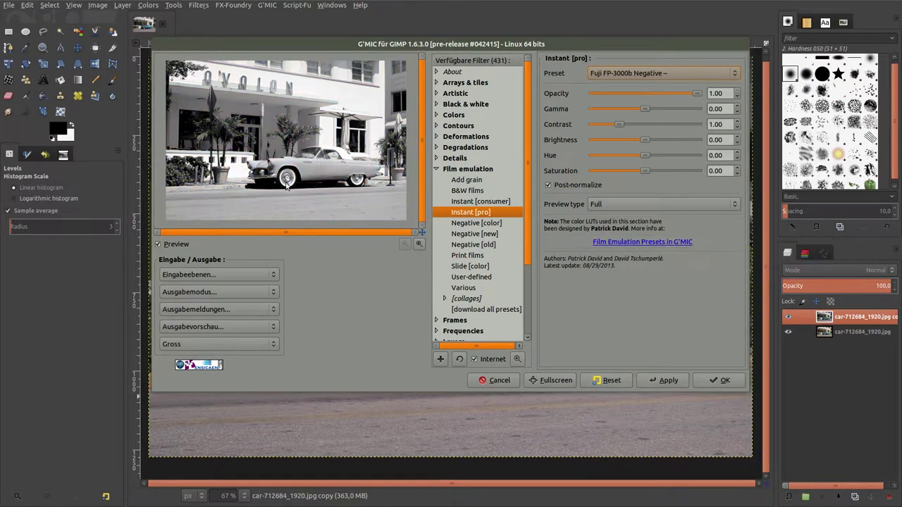
{"action": "left_click", "coordinate": [612, 73]}
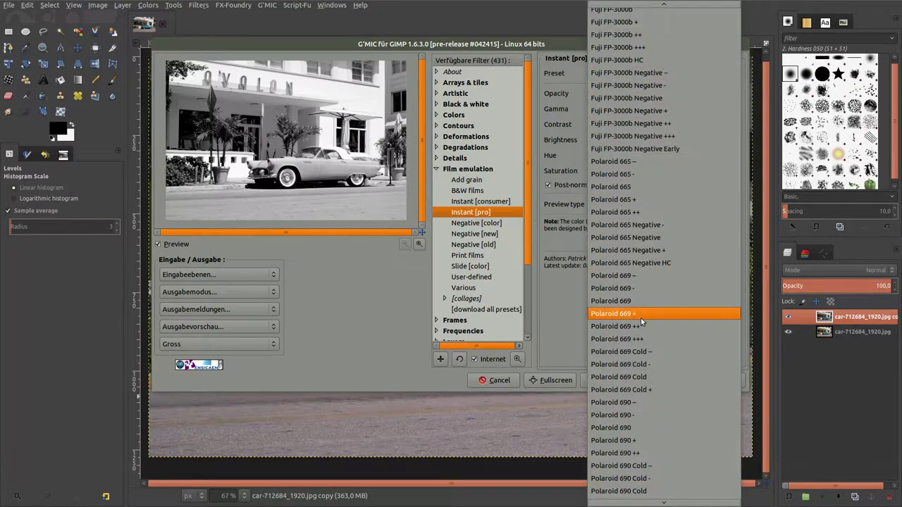
{"action": "left_click", "coordinate": [642, 337]}
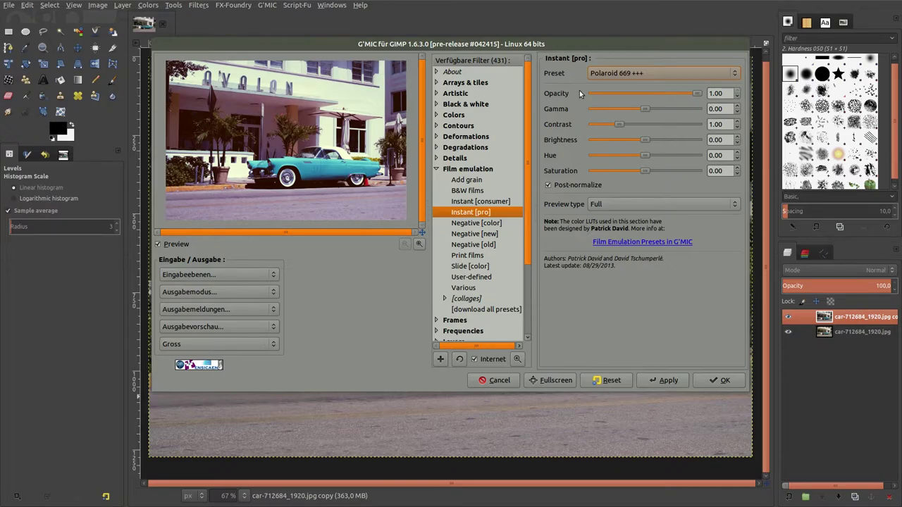
{"action": "left_click", "coordinate": [609, 74]}
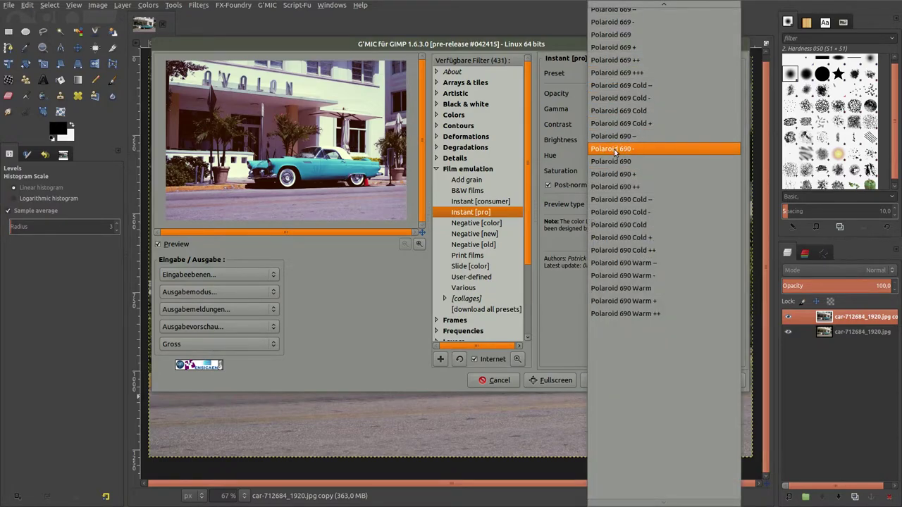
{"action": "left_click", "coordinate": [614, 200]}
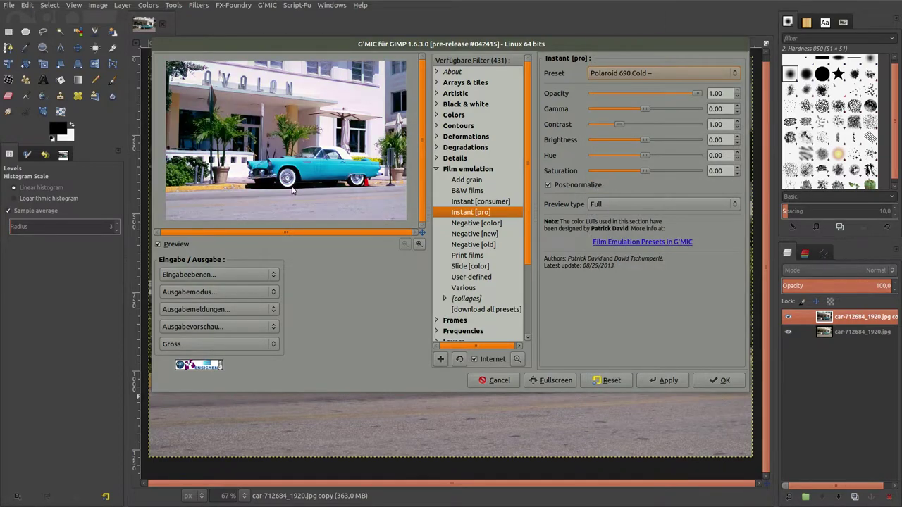
{"action": "left_click", "coordinate": [613, 73]}
{"action": "left_click", "coordinate": [625, 186]}
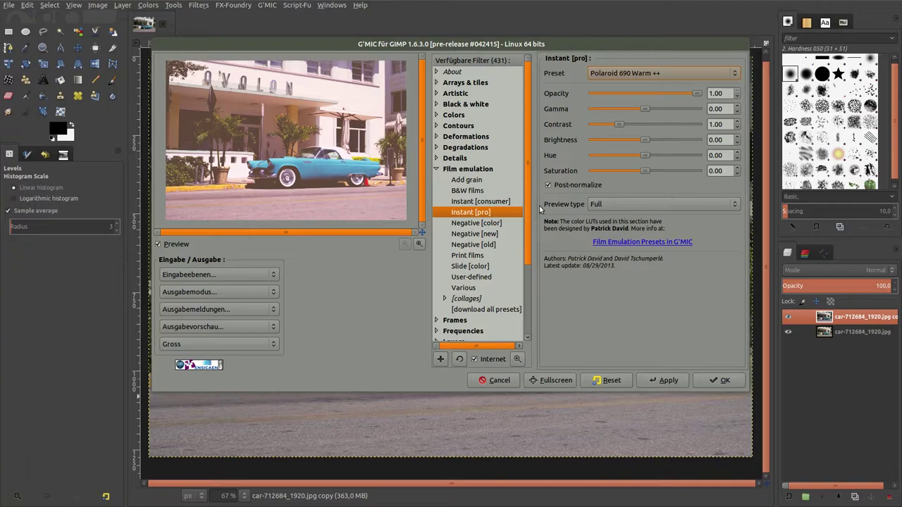
{"action": "left_click", "coordinate": [708, 379]}
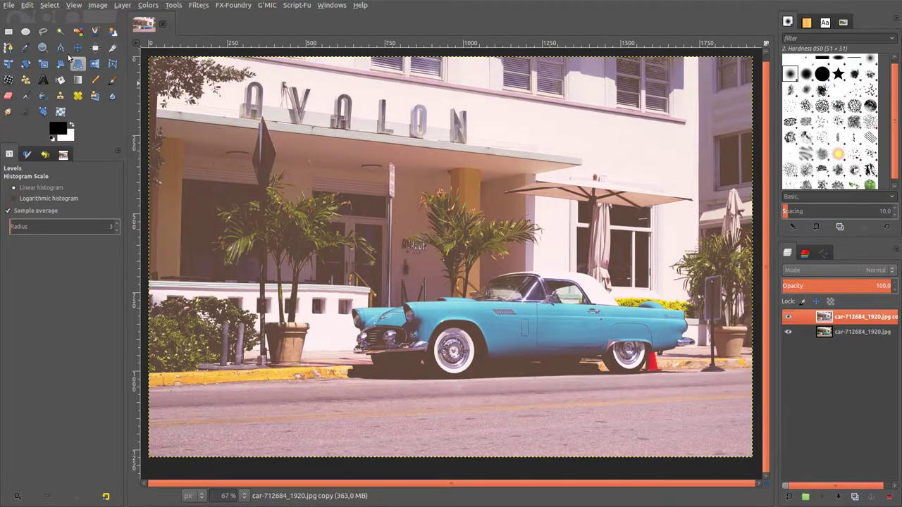
Undo the warm film look and re-show the last G'MIC filter dialog.
{"action": "left_click", "coordinate": [27, 4]}
{"action": "left_click", "coordinate": [42, 15]}
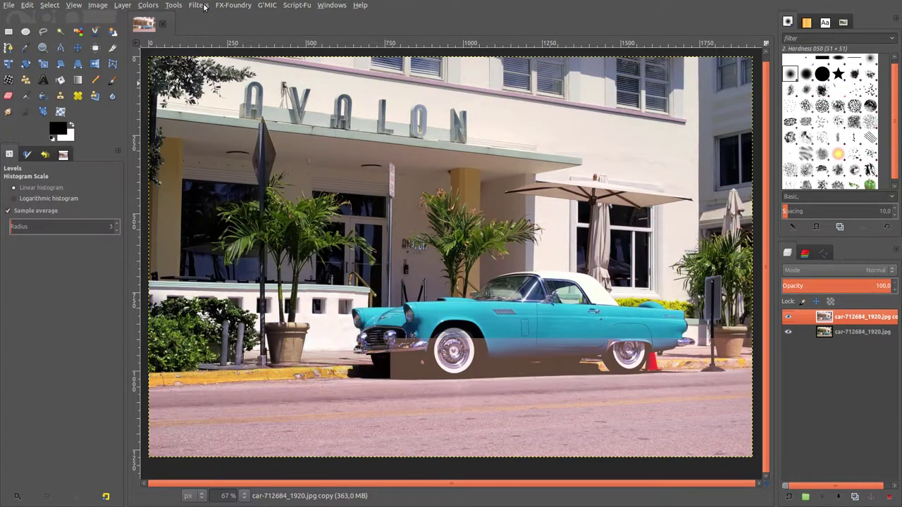
{"action": "left_click", "coordinate": [204, 6]}
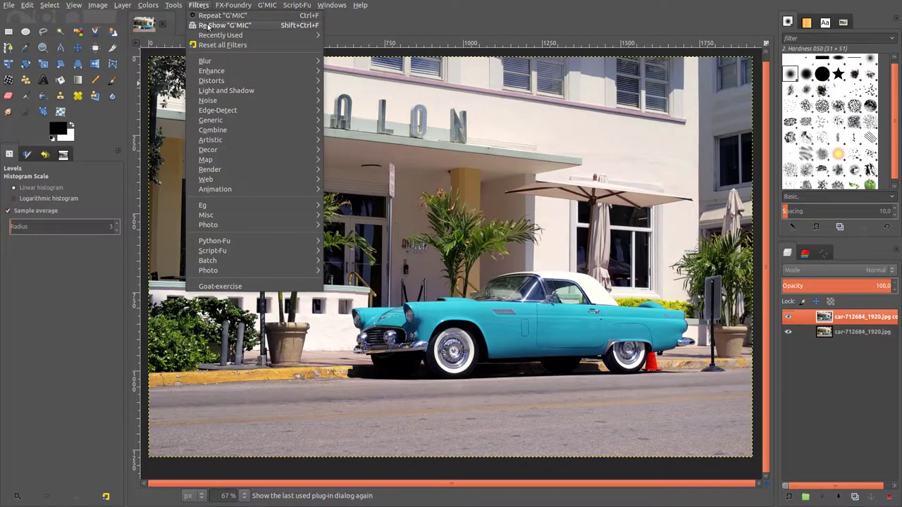
{"action": "left_click", "coordinate": [207, 25]}
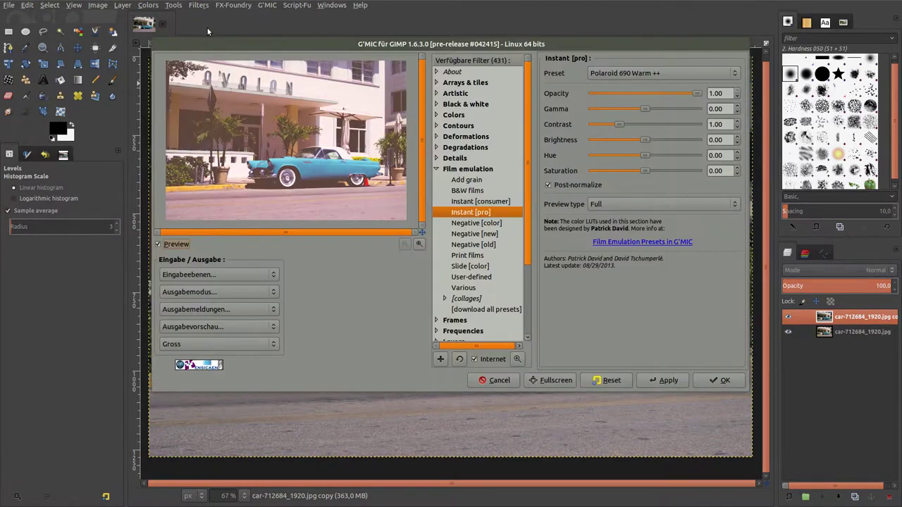
Preview B&W films with Post-normalize: Agfa APX 100, Ilford FP4 Plus 125, Kodak T-Max 100, Rollei Retro 80s.
{"action": "left_click", "coordinate": [472, 191]}
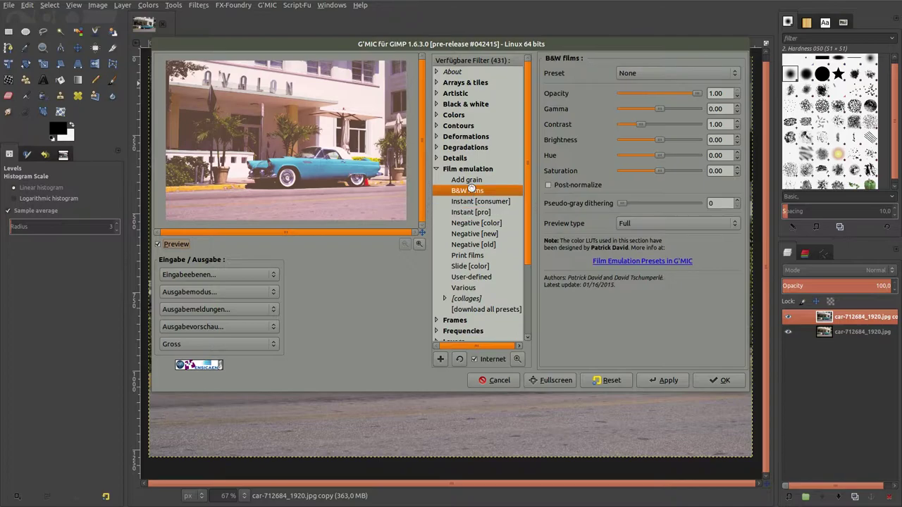
{"action": "left_click", "coordinate": [565, 187]}
{"action": "left_click", "coordinate": [652, 75]}
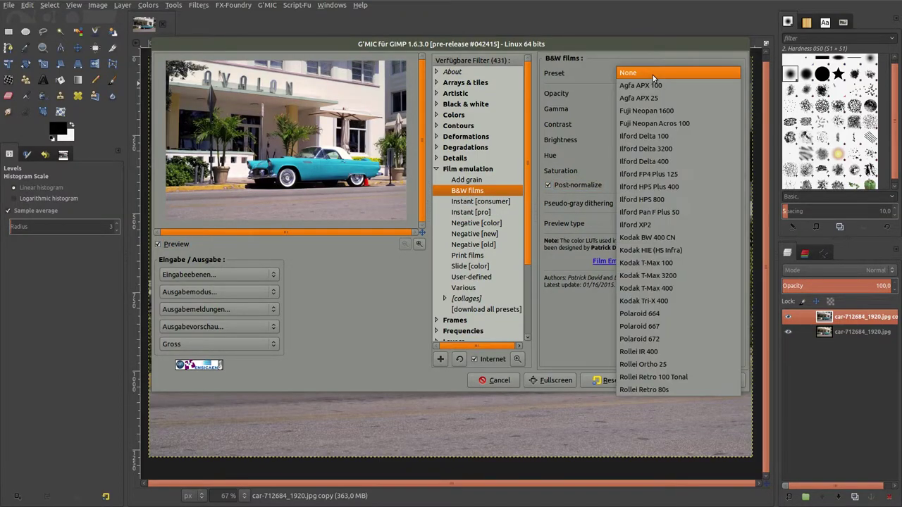
{"action": "left_click", "coordinate": [652, 87]}
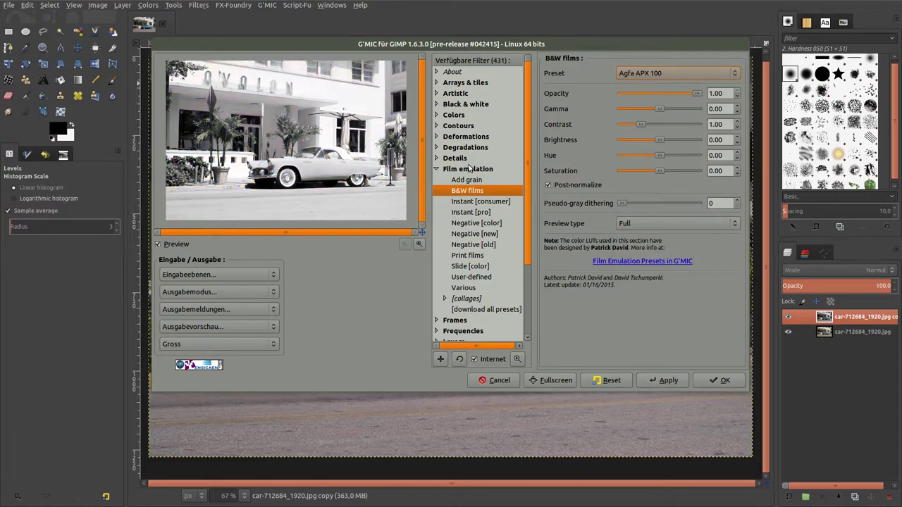
{"action": "left_click", "coordinate": [643, 76]}
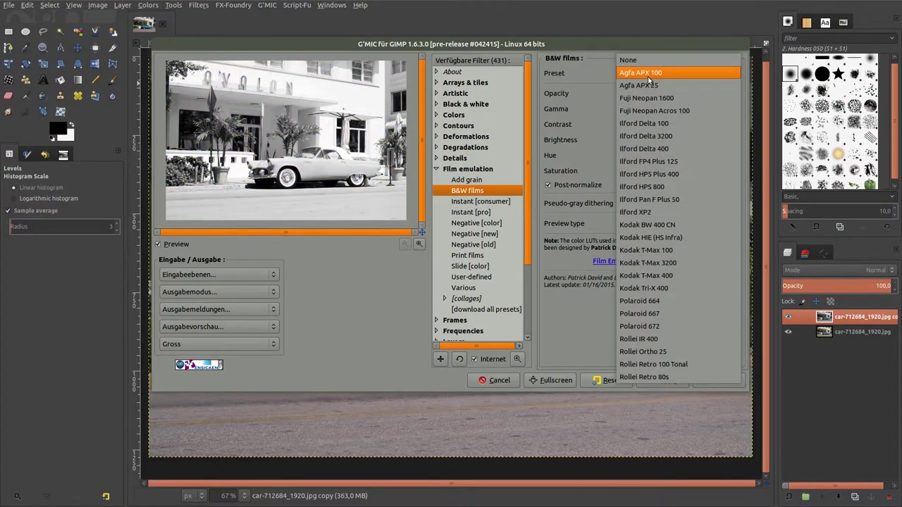
{"action": "left_click", "coordinate": [653, 156]}
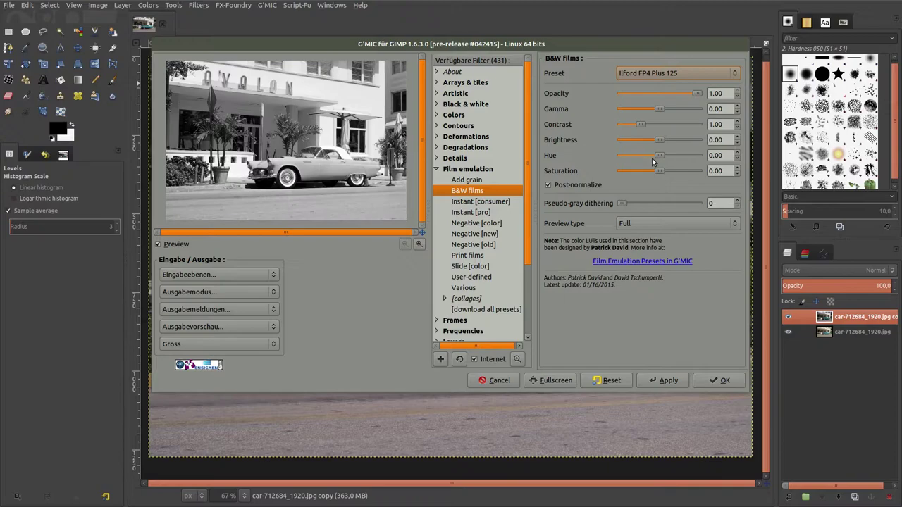
{"action": "left_click", "coordinate": [659, 76]}
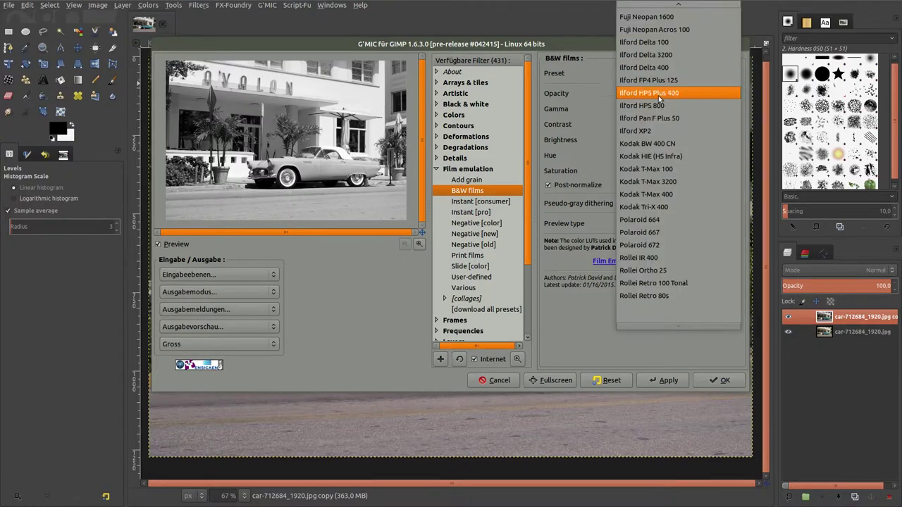
{"action": "left_click", "coordinate": [667, 167]}
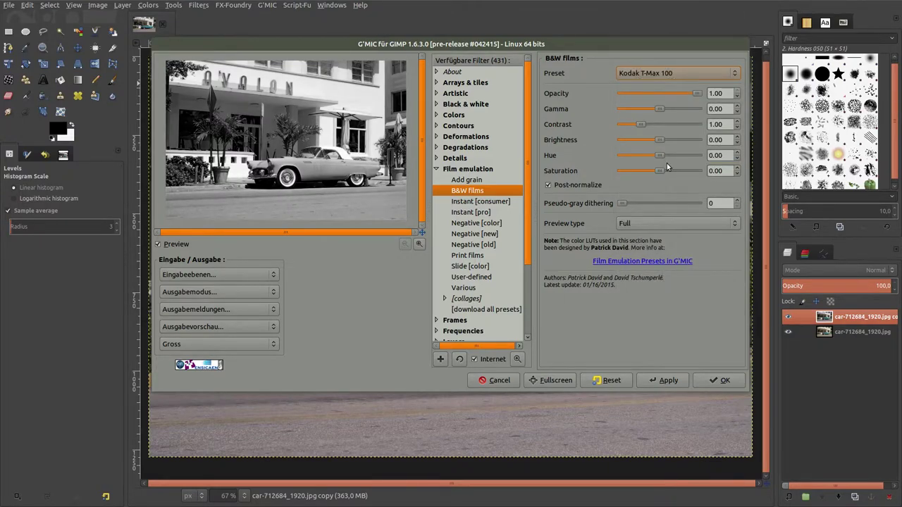
{"action": "left_click", "coordinate": [659, 73]}
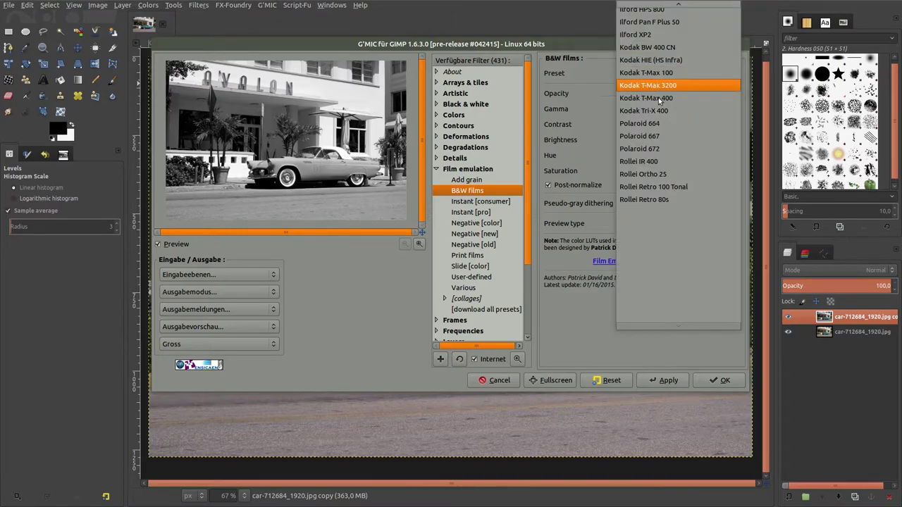
{"action": "left_click", "coordinate": [668, 201]}
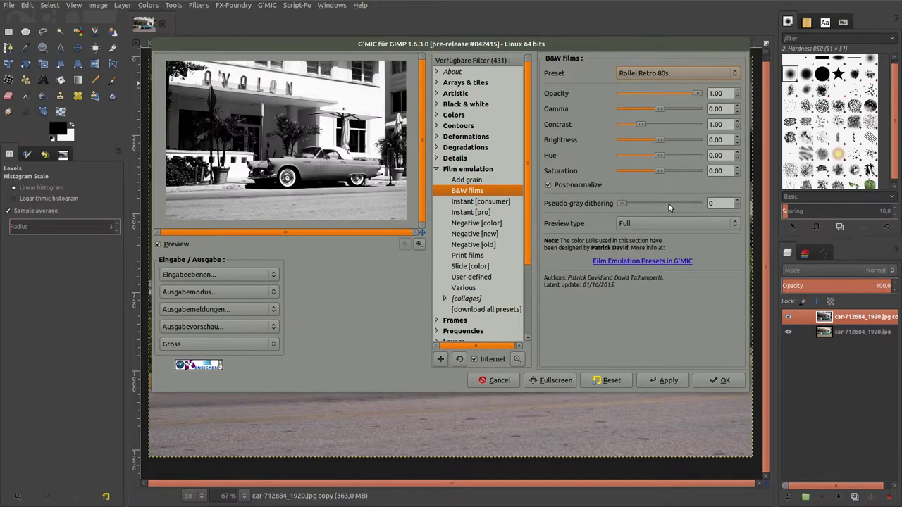
Preview Negative [old] with Post-normalize, trying Kodak Portra 400 VC, then Kodak Portra 400 NC.
{"action": "left_click", "coordinate": [475, 244]}
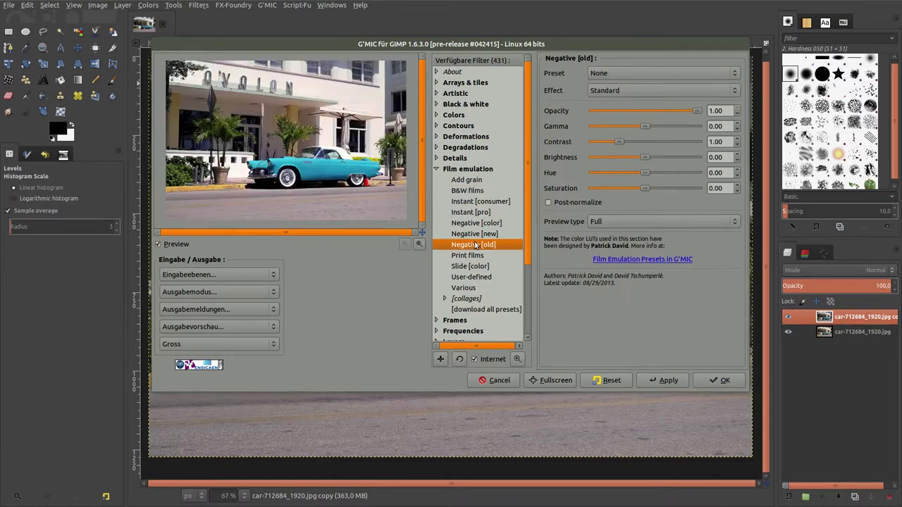
{"action": "left_click", "coordinate": [557, 204]}
{"action": "left_click", "coordinate": [616, 72]}
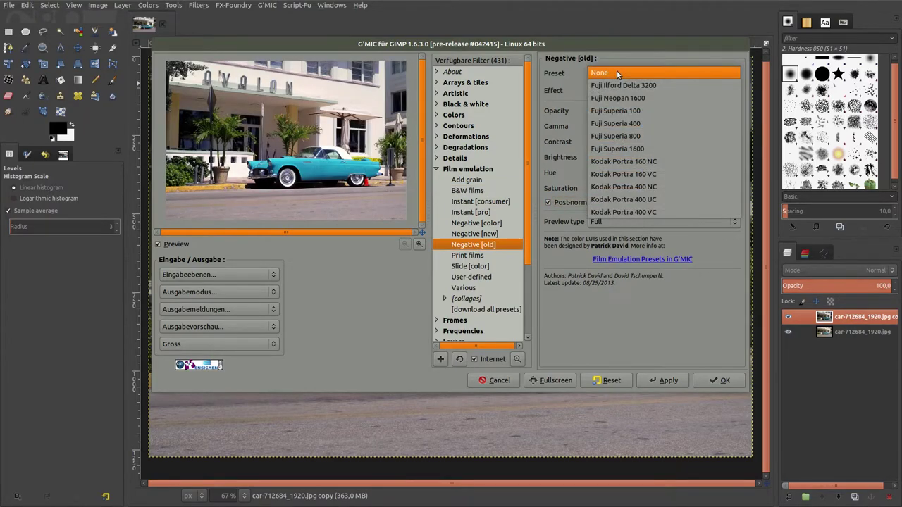
{"action": "left_click", "coordinate": [632, 212]}
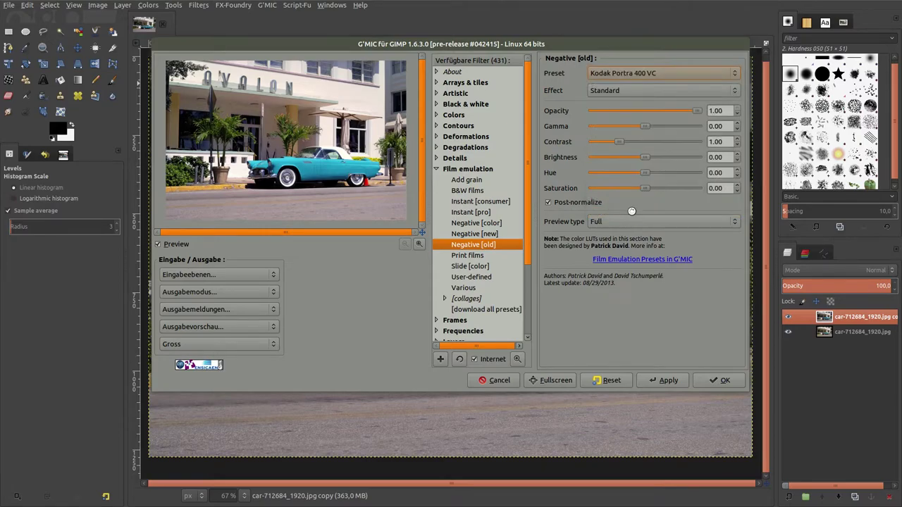
{"action": "left_click", "coordinate": [621, 73]}
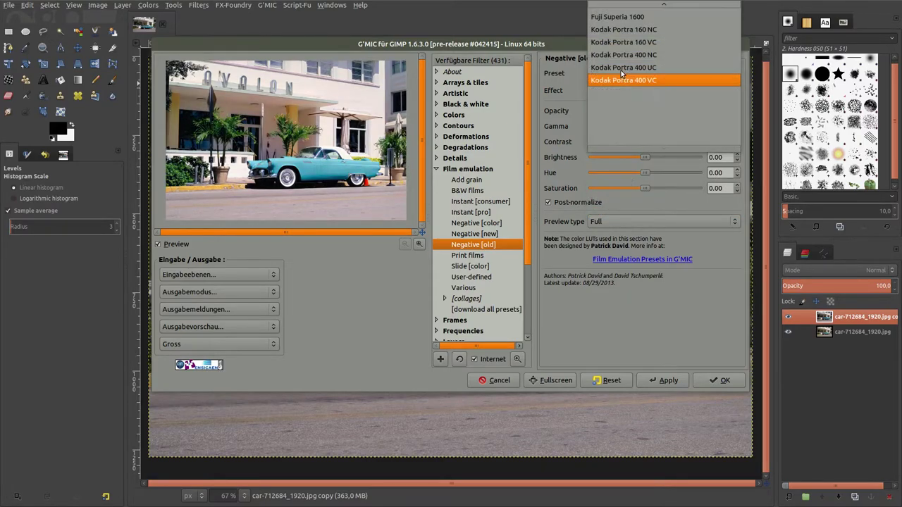
{"action": "left_click", "coordinate": [626, 56]}
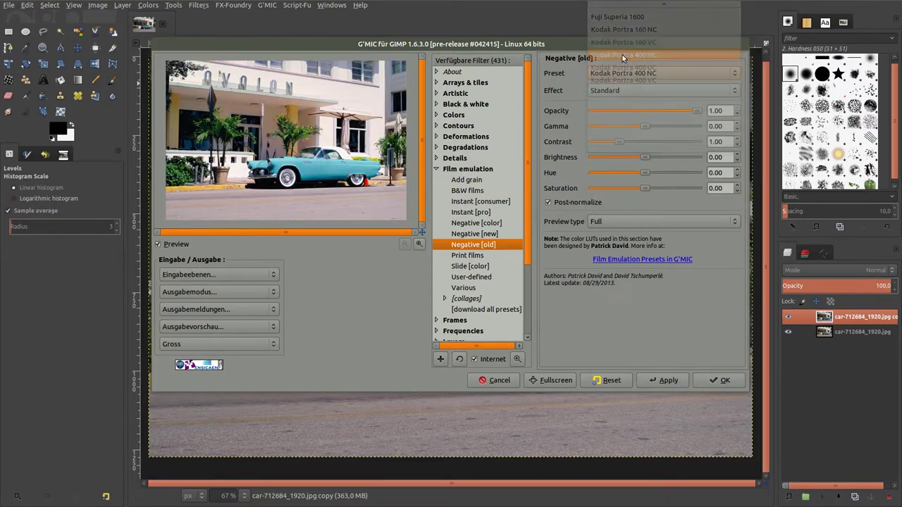
Raise the film effect strength to Higher, then switch to Print films.
{"action": "left_click", "coordinate": [628, 95]}
{"action": "left_click", "coordinate": [626, 102]}
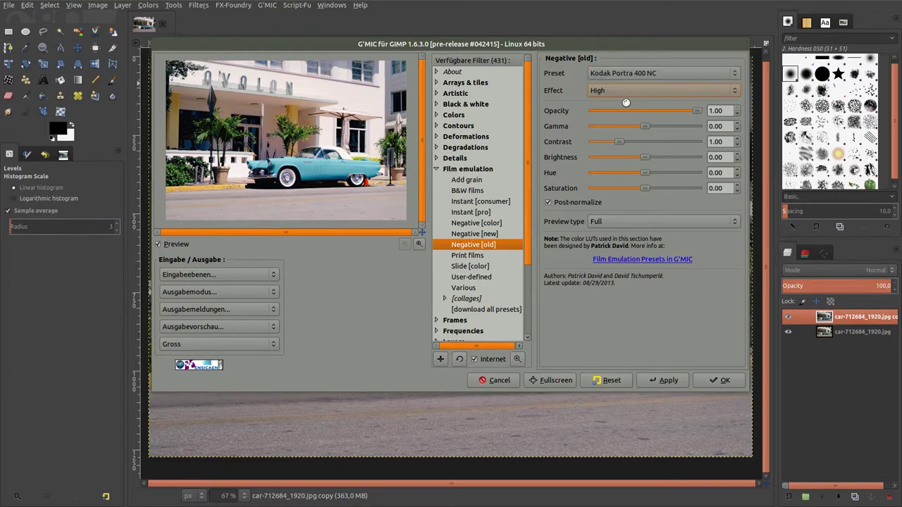
{"action": "left_click", "coordinate": [621, 90]}
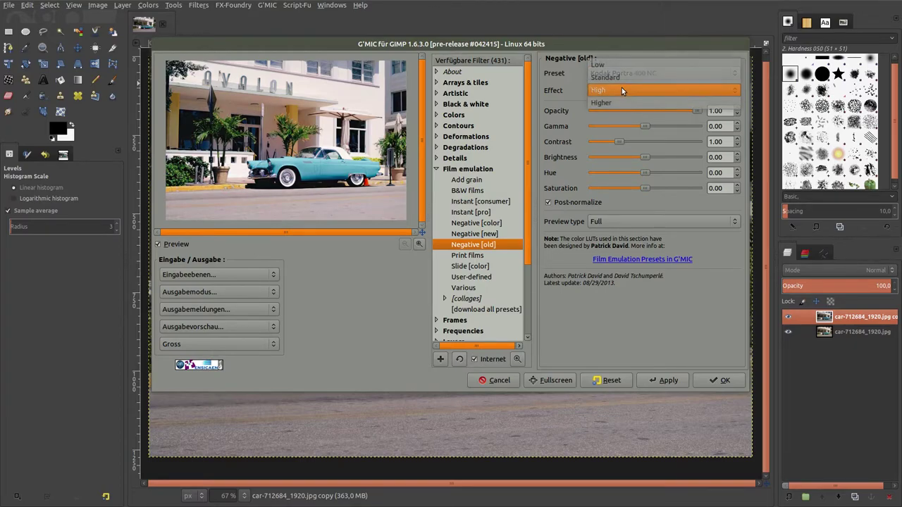
{"action": "left_click", "coordinate": [622, 100]}
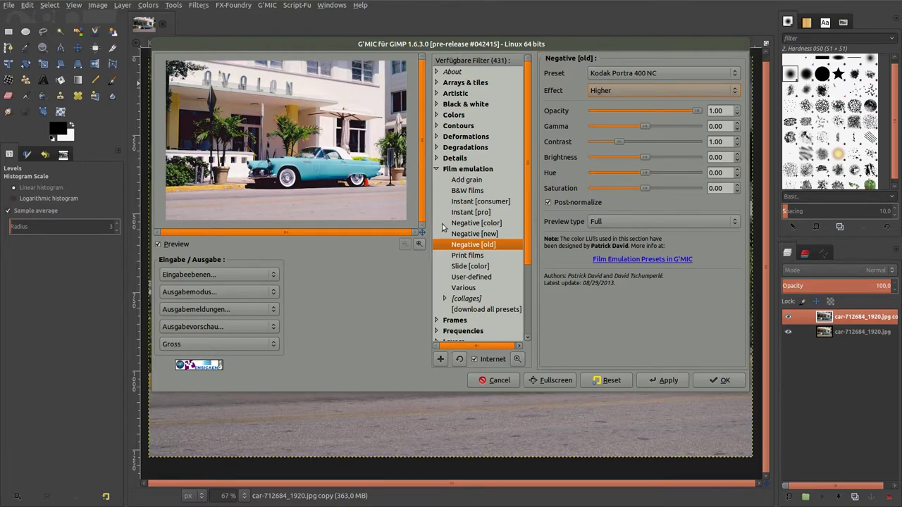
{"action": "left_click", "coordinate": [480, 255]}
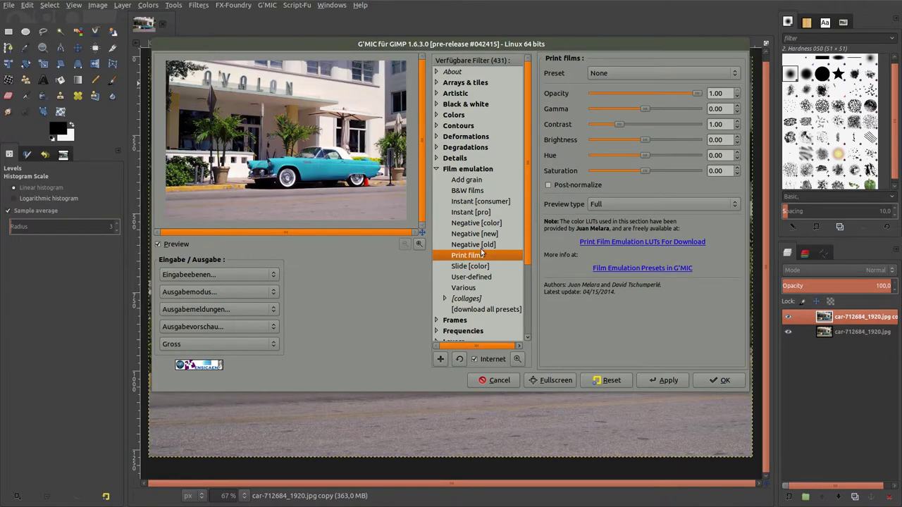
Preview the Fuji 3510 (Constclip) print film preset with Post-normalize on.
{"action": "left_click", "coordinate": [566, 185]}
{"action": "left_click", "coordinate": [624, 76]}
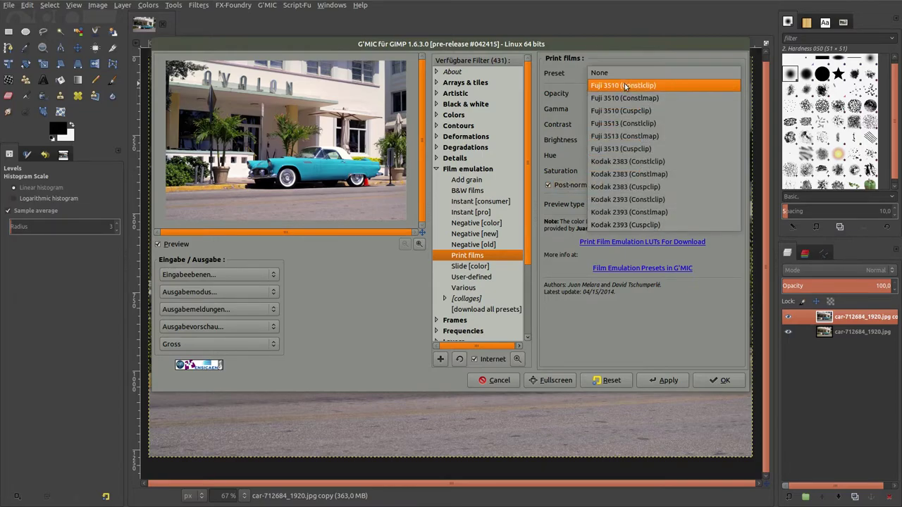
{"action": "left_click", "coordinate": [624, 85]}
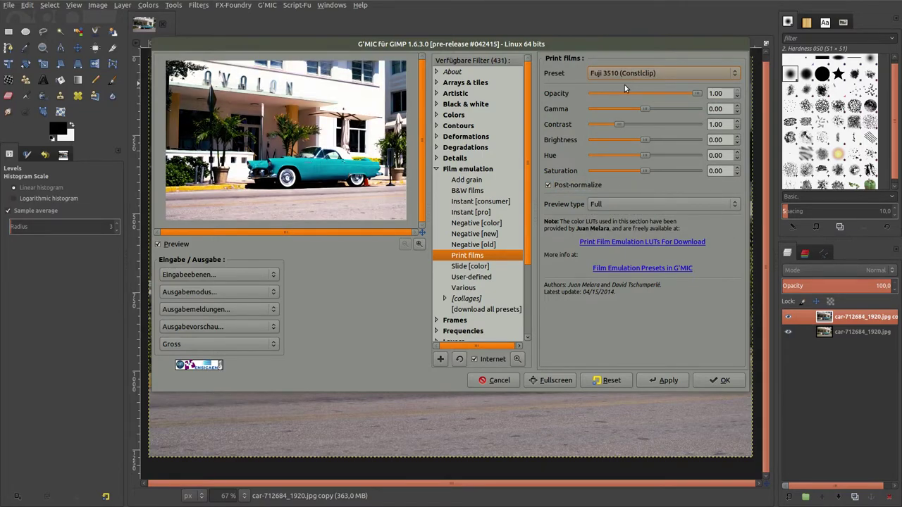
Try the Various presets Summer and Warm (yellow), then return to Instant [consumer].
{"action": "left_click", "coordinate": [465, 288]}
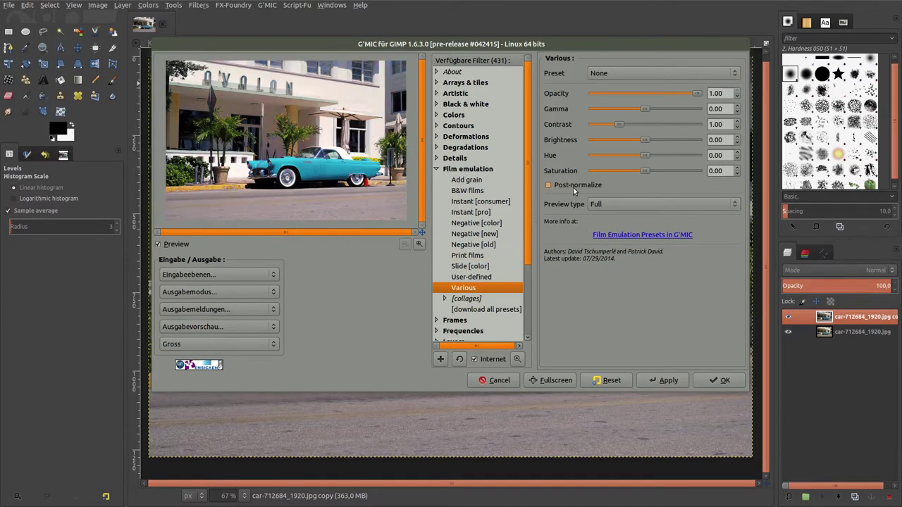
{"action": "left_click", "coordinate": [629, 72]}
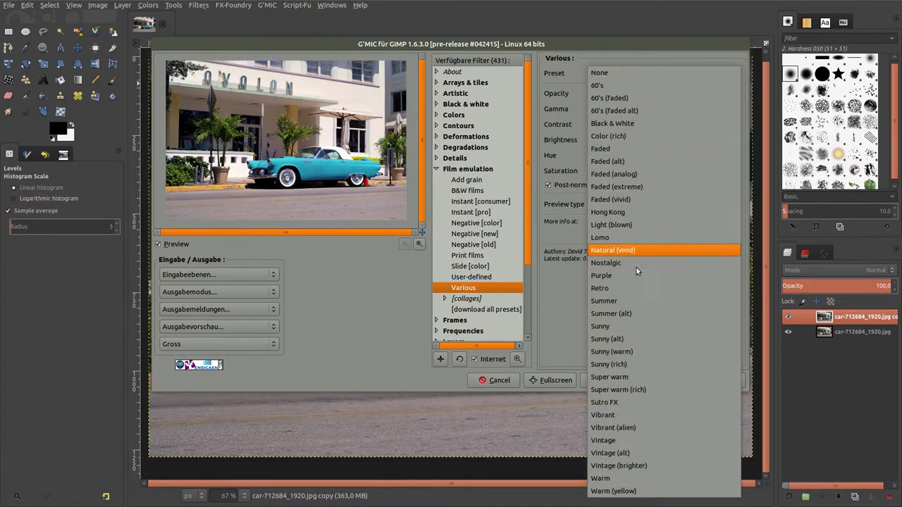
{"action": "left_click", "coordinate": [636, 301]}
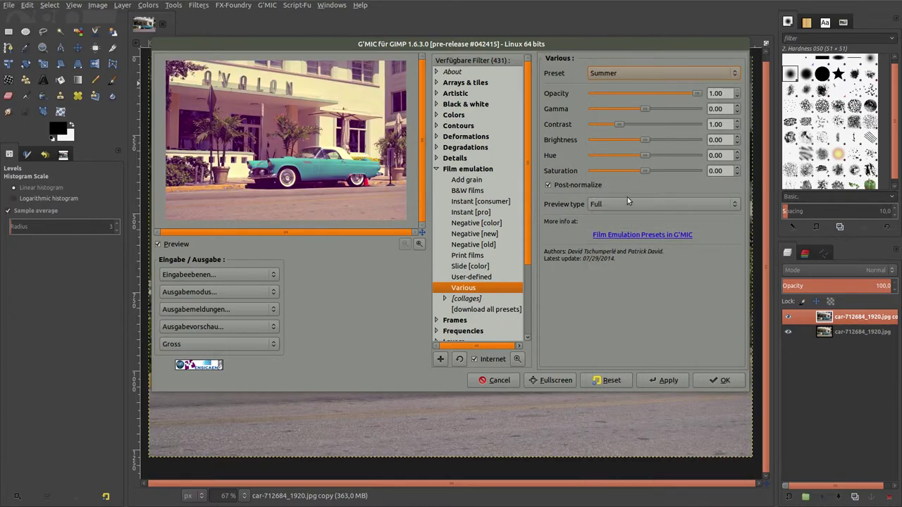
{"action": "left_click", "coordinate": [631, 67]}
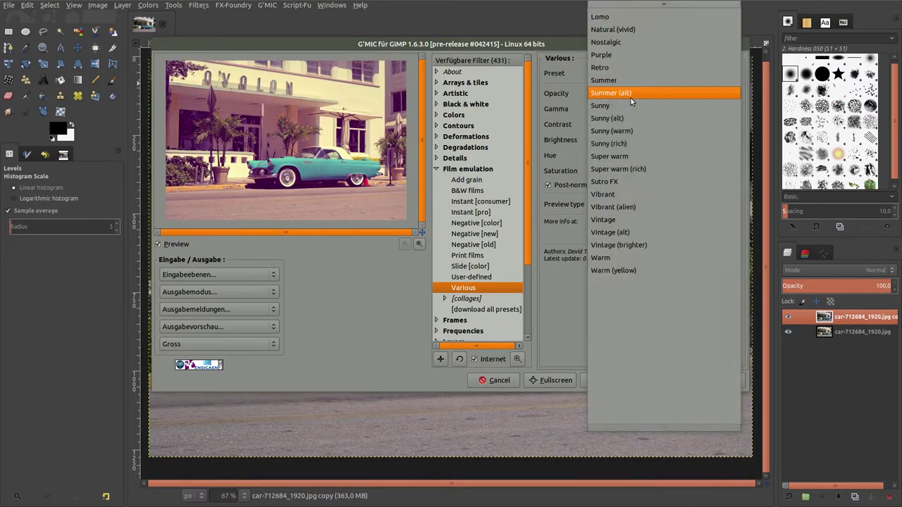
{"action": "left_click", "coordinate": [633, 264]}
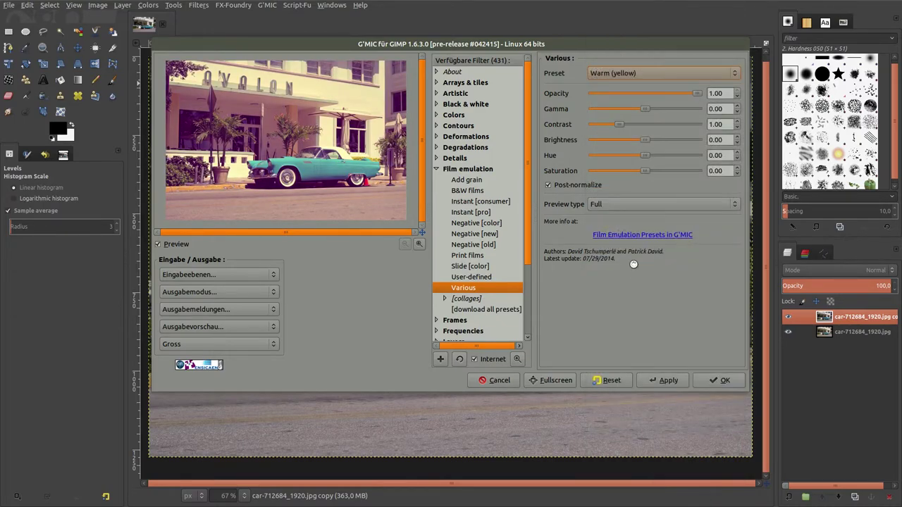
{"action": "left_click", "coordinate": [485, 203]}
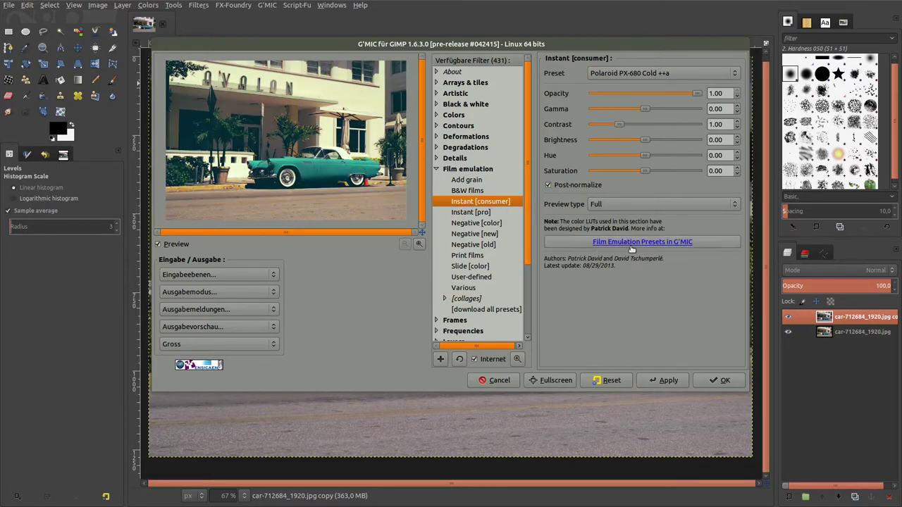
Confirm the Polaroid PX-680 Cold ++a instant film preset on the duplicated car layer.
{"action": "left_click", "coordinate": [715, 379]}
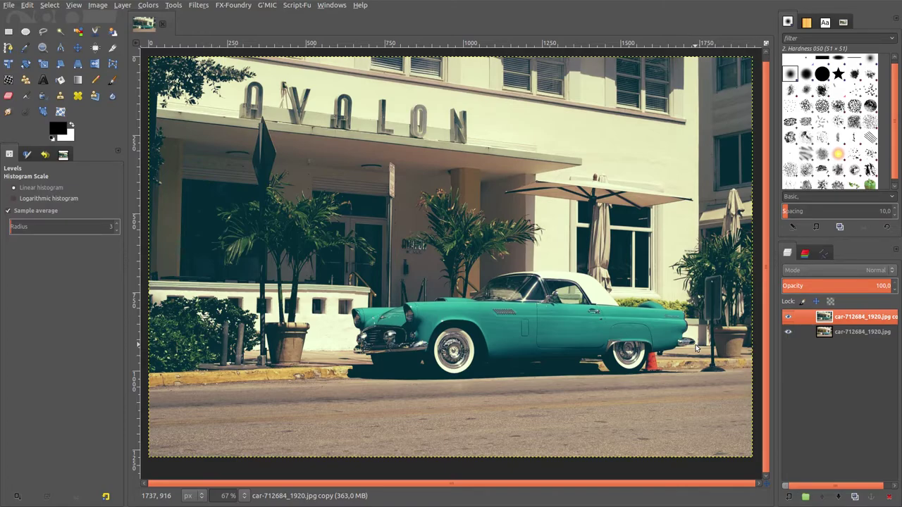
Apply Light and Shadow > Vignette to the car layer with Radius 1.900.
{"action": "left_click", "coordinate": [198, 5]}
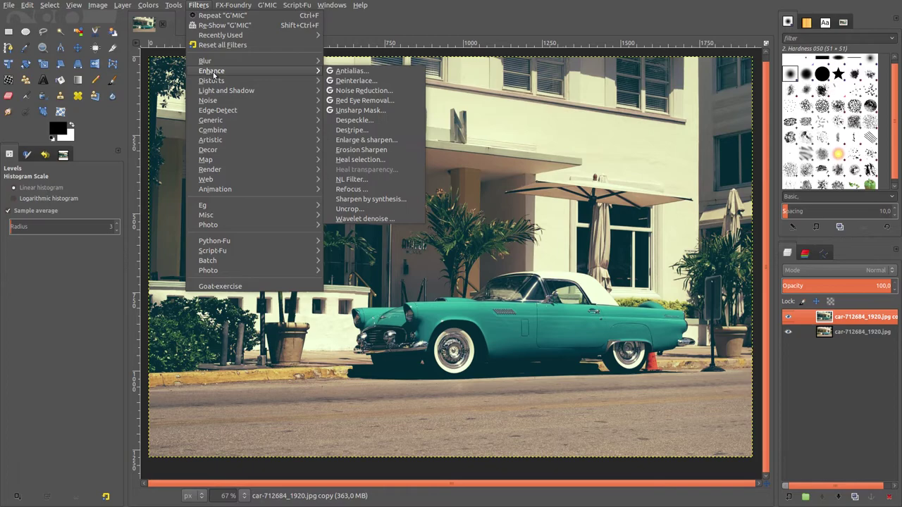
{"action": "mouse_move", "coordinate": [226, 90]}
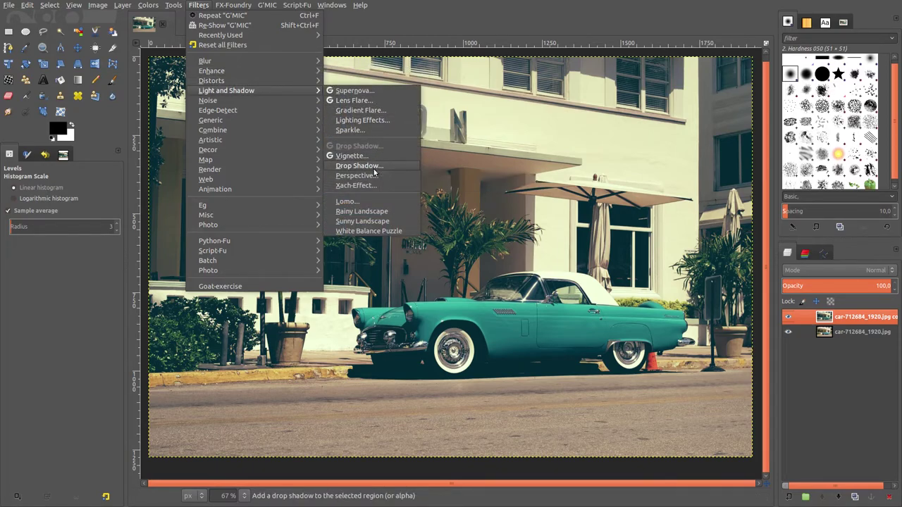
{"action": "left_click", "coordinate": [374, 155]}
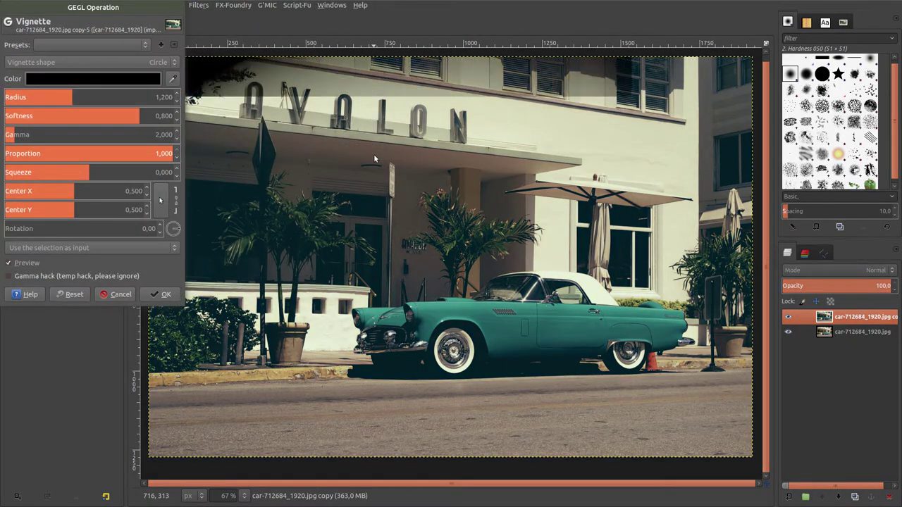
{"action": "double_click", "coordinate": [167, 99]}
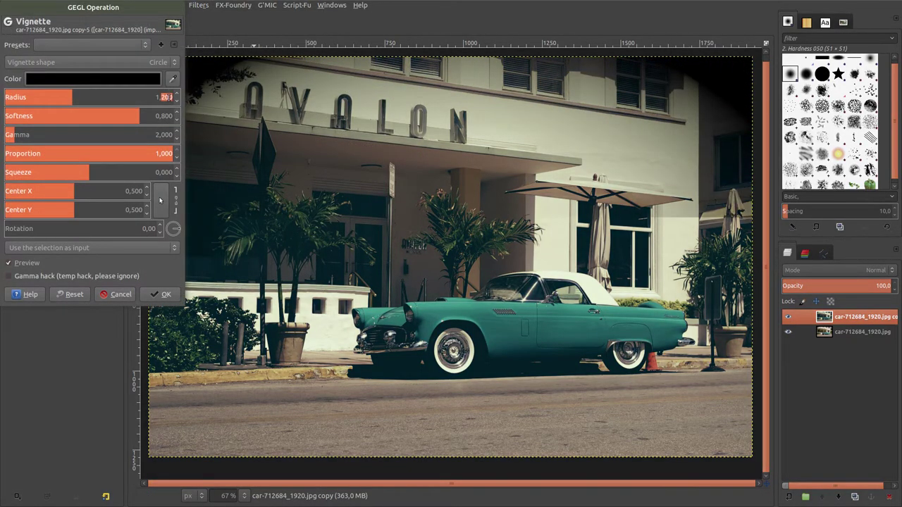
{"action": "type", "text": "900"}
{"action": "key", "text": "Return"}
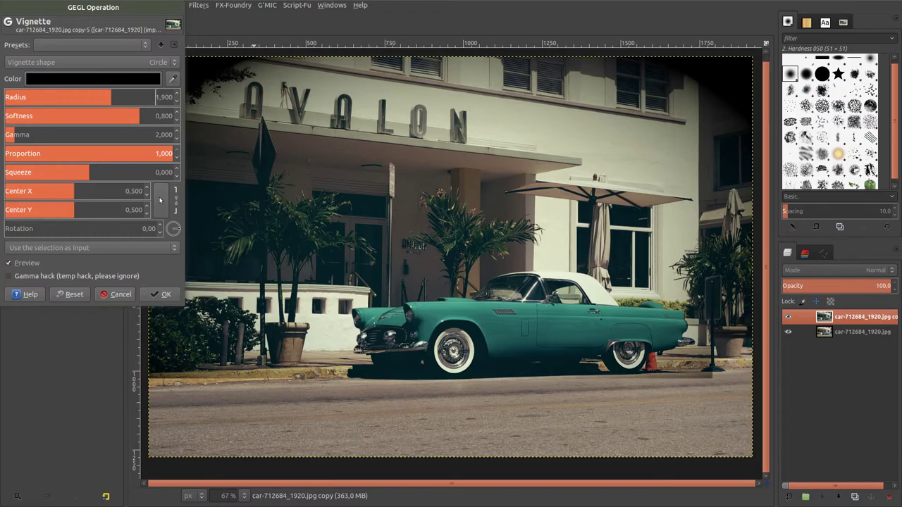
{"action": "left_click", "coordinate": [157, 294]}
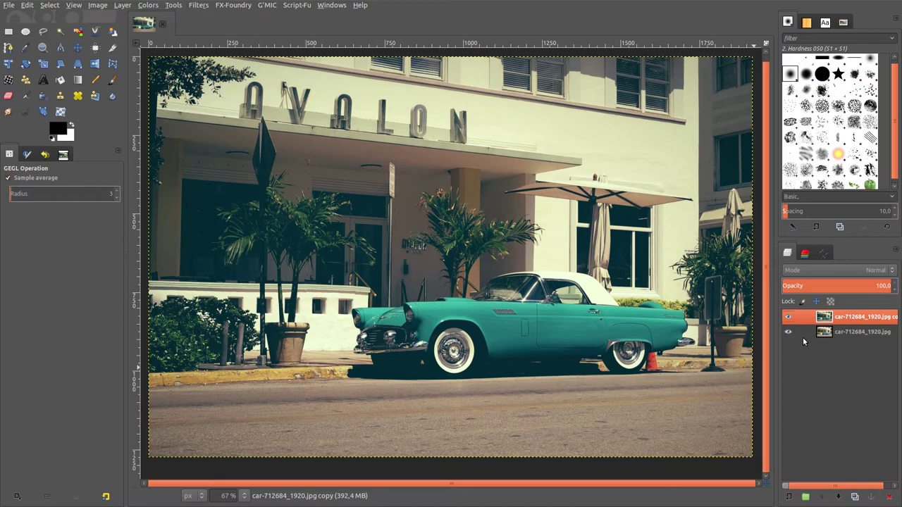
{"action": "left_click", "coordinate": [788, 317]}
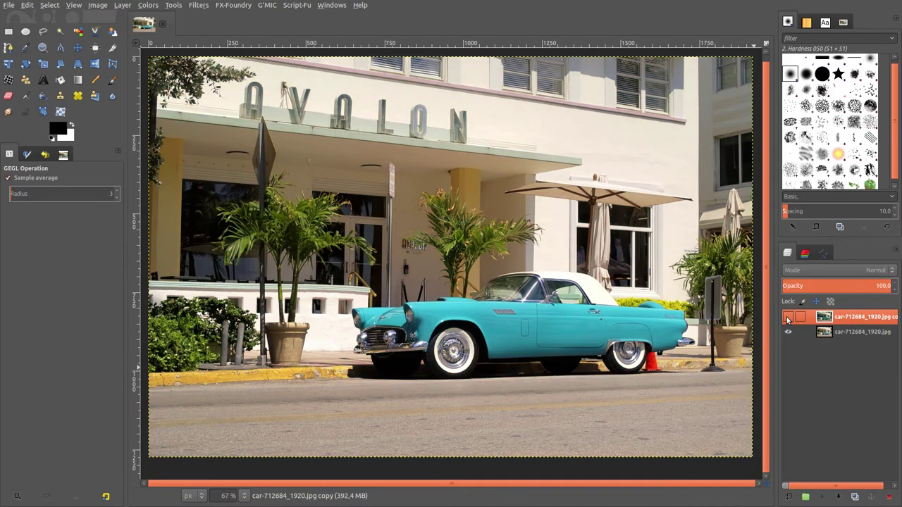
{"action": "left_click", "coordinate": [788, 317]}
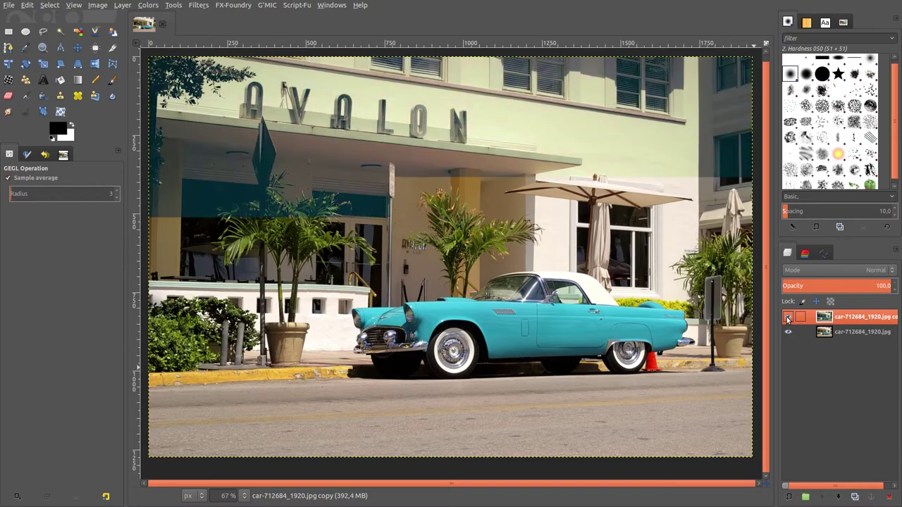